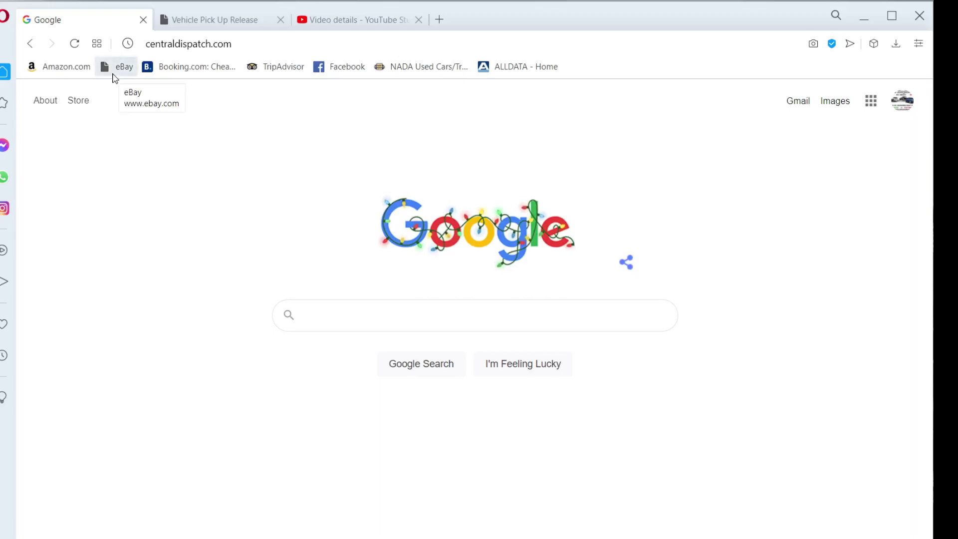
Load centraldispatch.com and sign in with the autofilled member credentials.
left_click(189, 45)
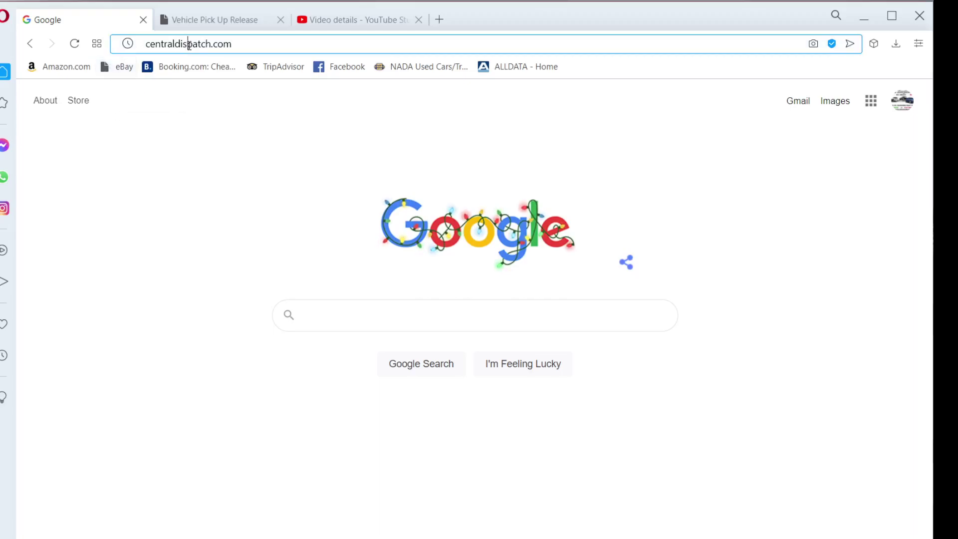
key("Return")
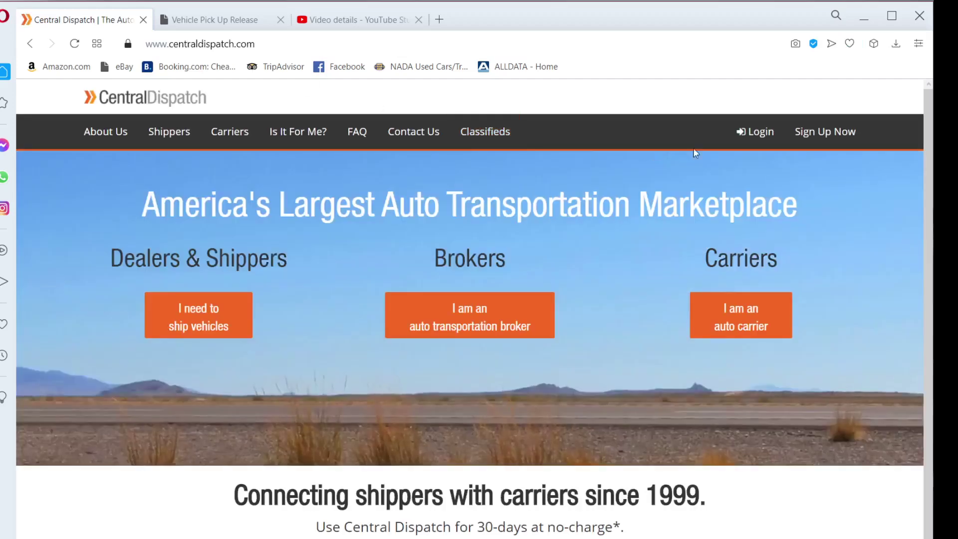
left_click(759, 136)
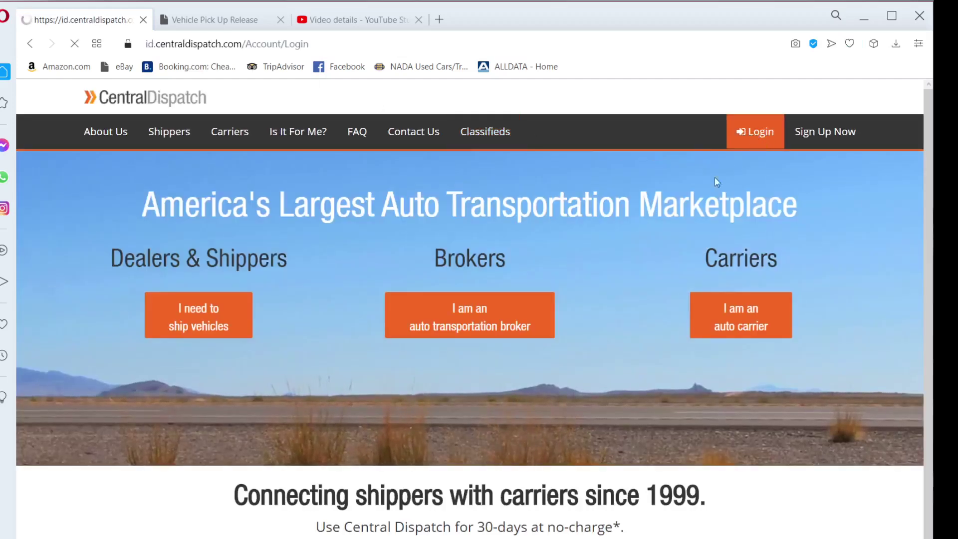
left_click(491, 323)
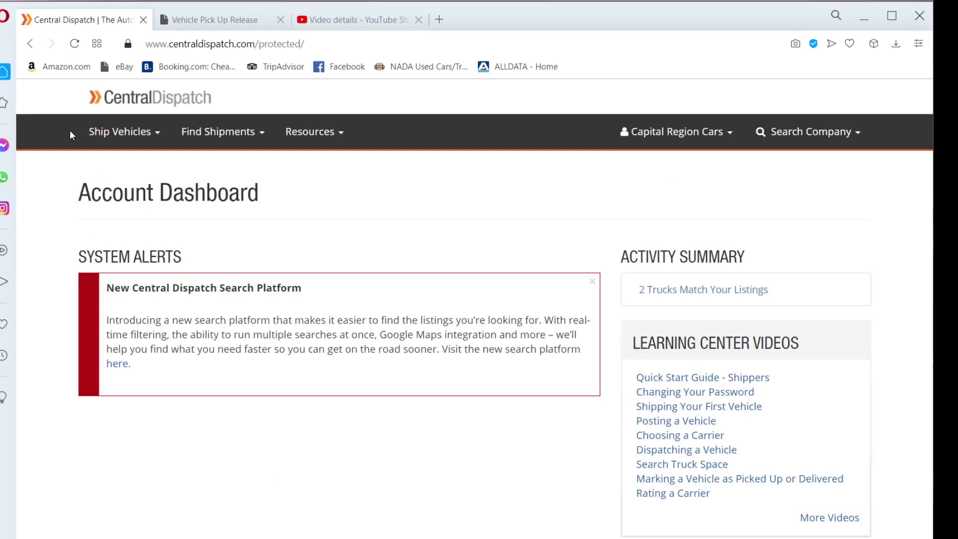
Choose Post a Vehicle from the Ship Vehicles menu to start a new listing.
left_click(100, 138)
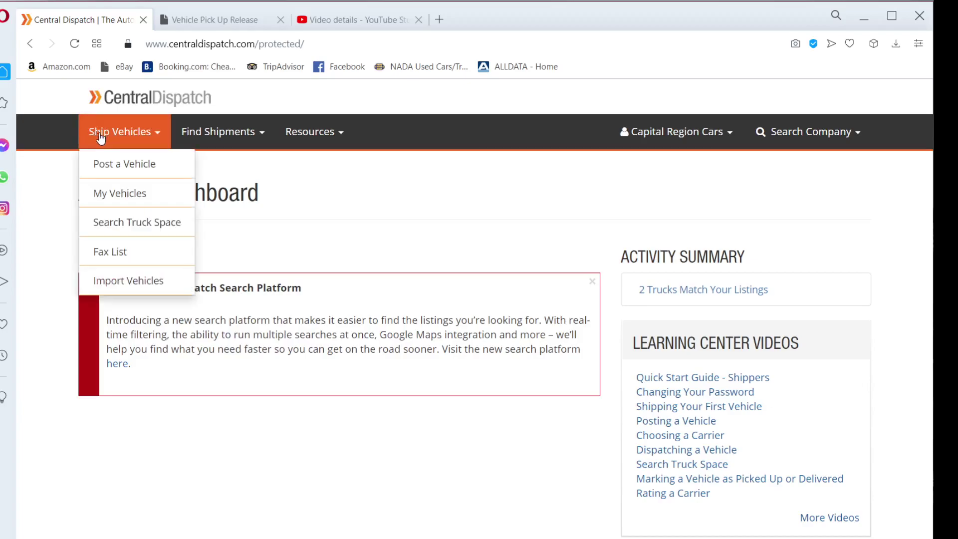
left_click(112, 172)
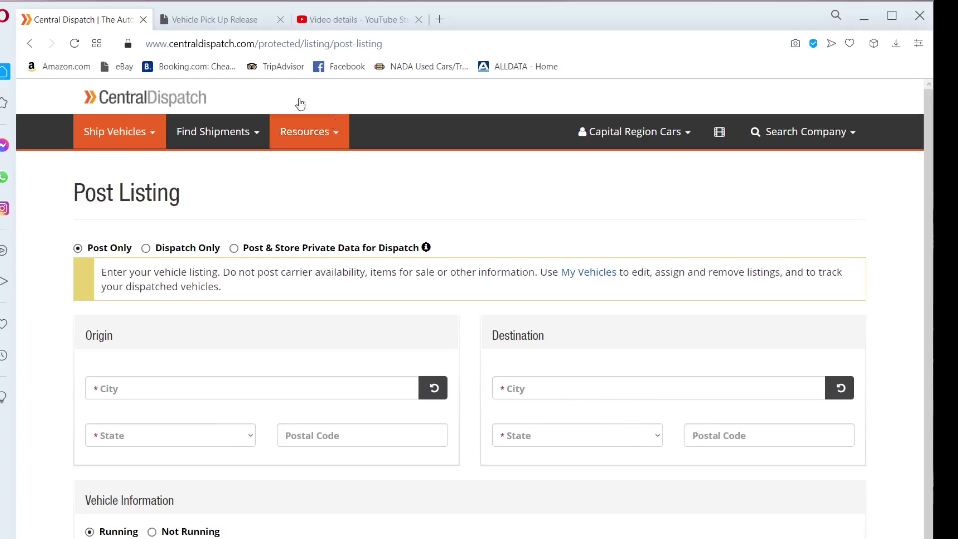
Paste origin postal code 14626 from the release and enter destination postal code 12304.
left_click(216, 22)
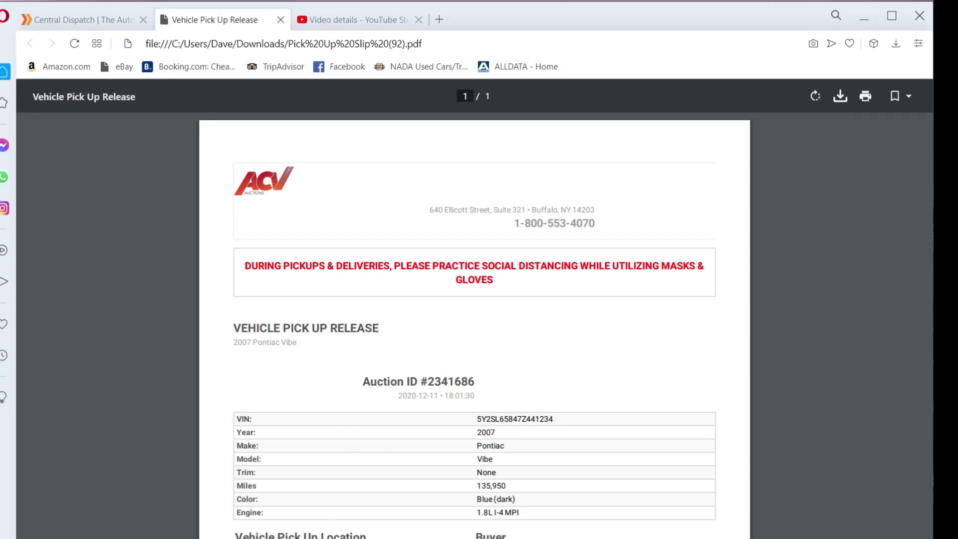
left_click(94, 20)
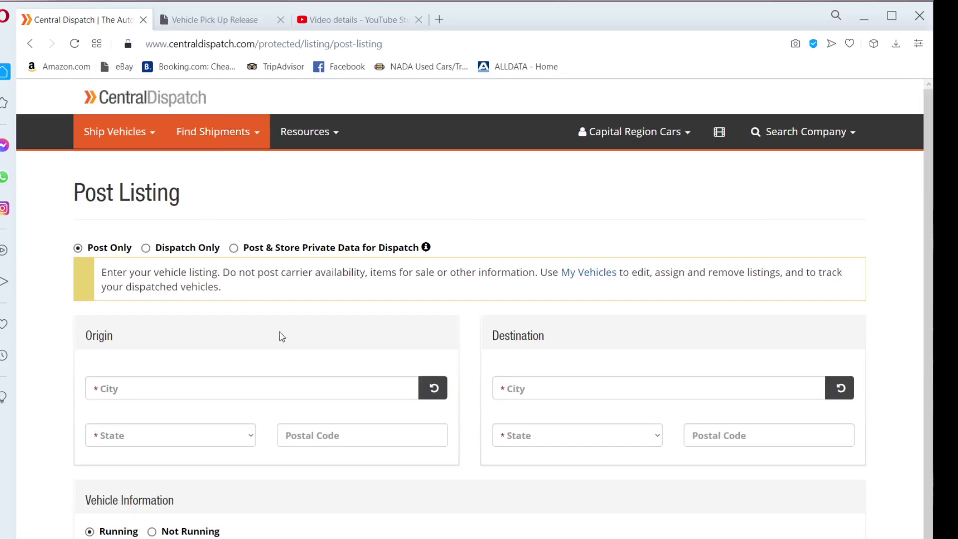
left_click(357, 433)
right_click(372, 435)
left_click(470, 518)
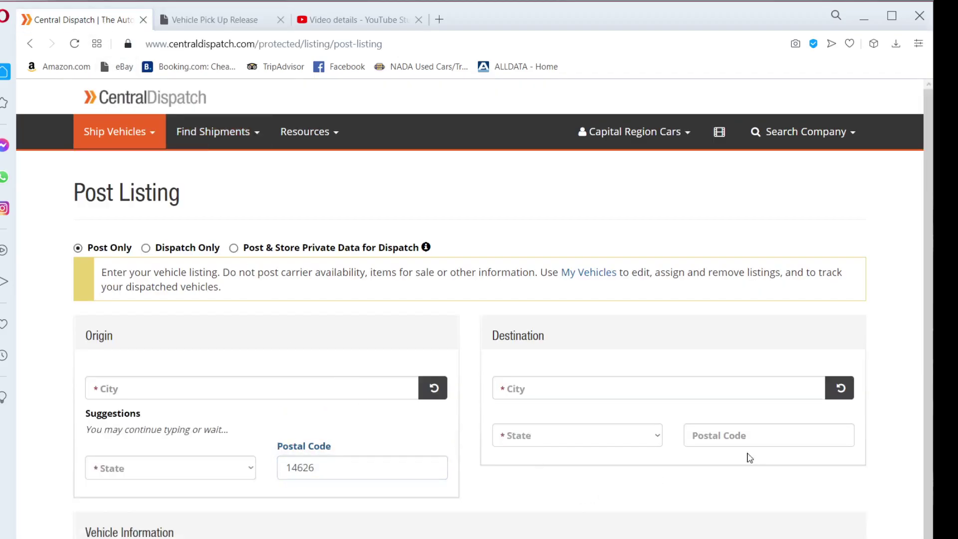
left_click(763, 439)
type("123")
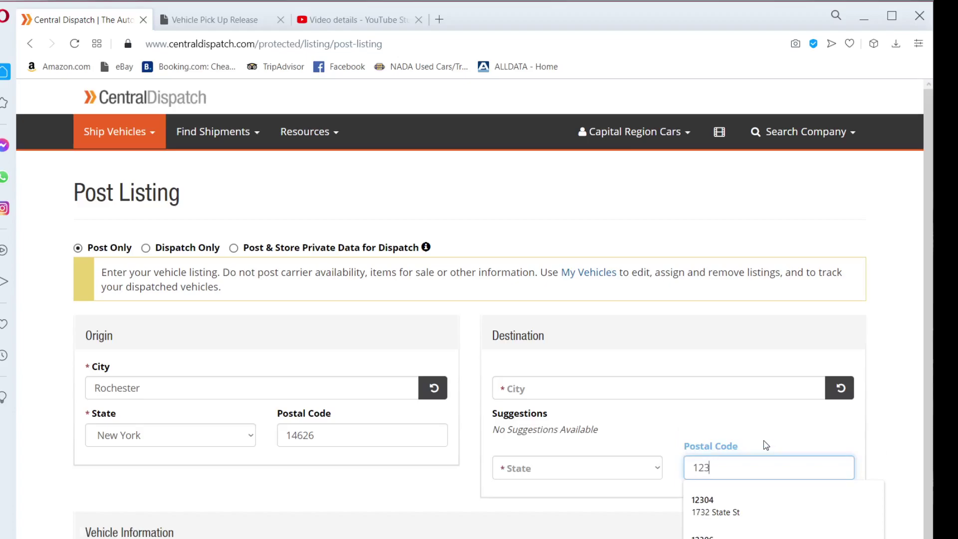
type("04")
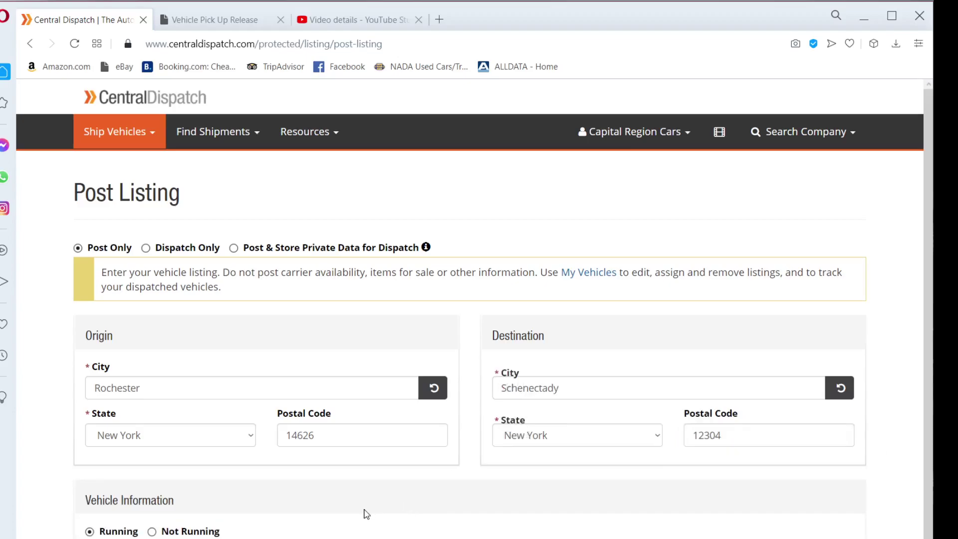
scroll(366, 514, "down", 7)
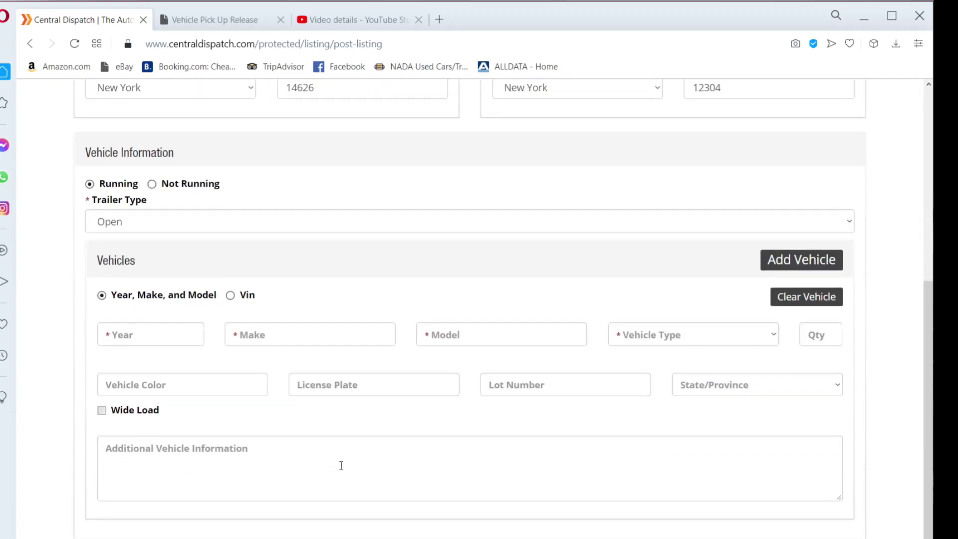
scroll(341, 466, "down", 1)
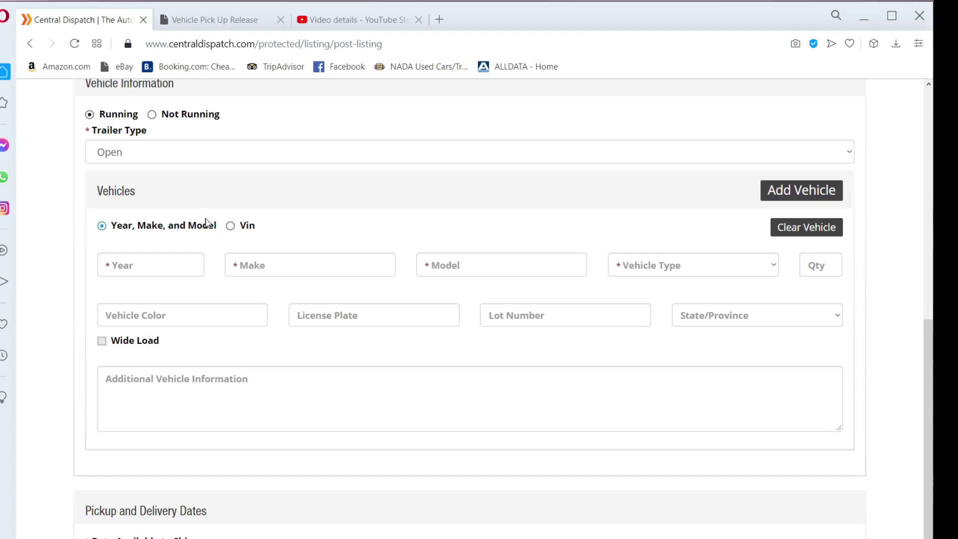
left_click(139, 156)
left_click(140, 156)
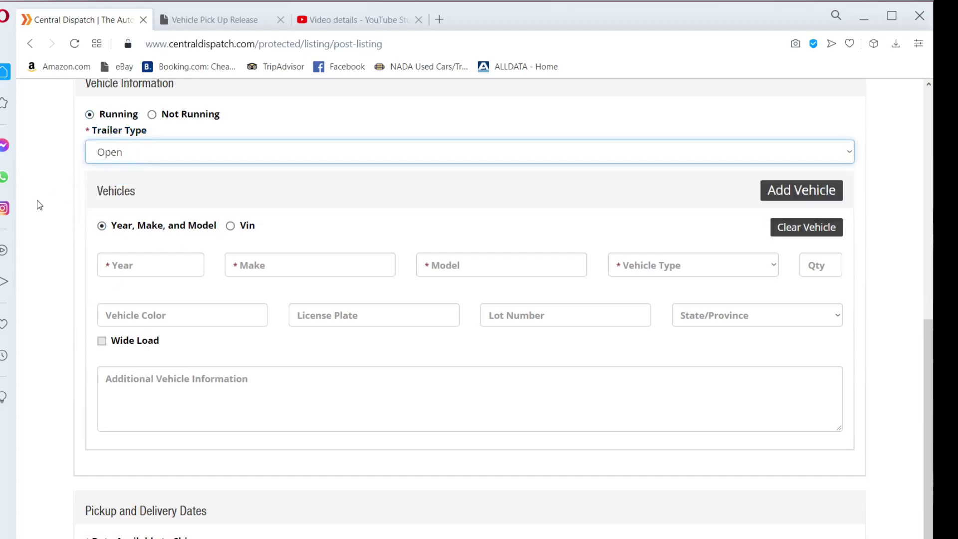
scroll(45, 212, "down", 1)
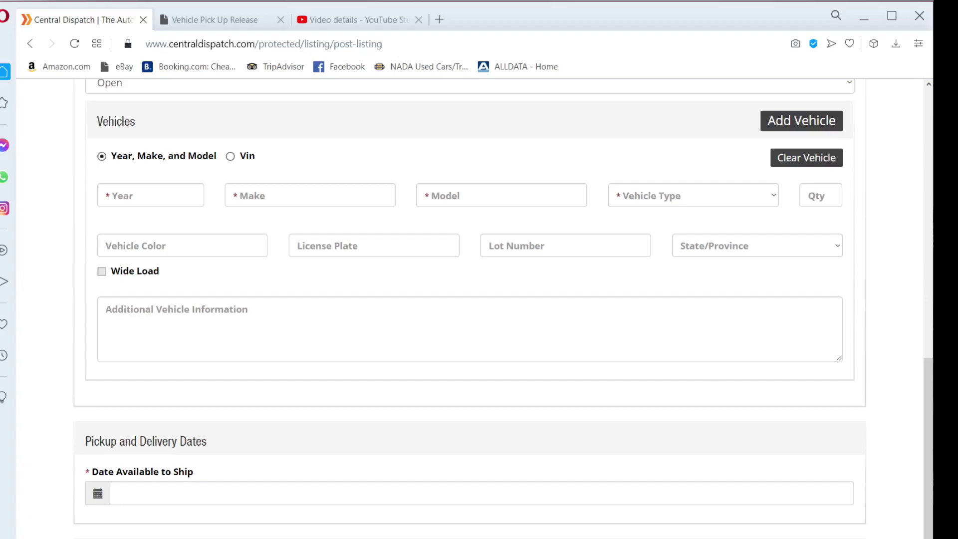
Copy the vehicle details from the pick-up slip; enter year 2007, make pontiac, model vibe.
left_click(214, 20)
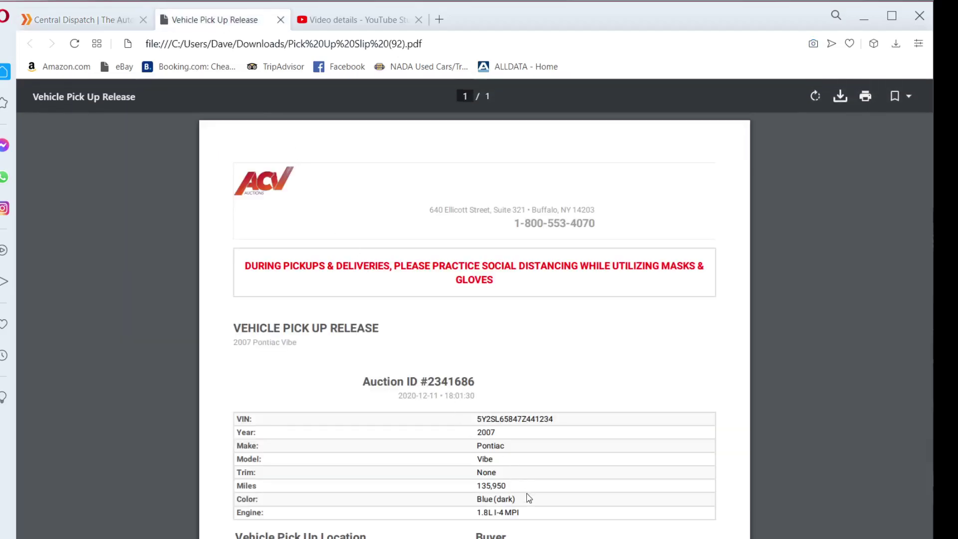
left_click_drag(474, 431, 527, 528)
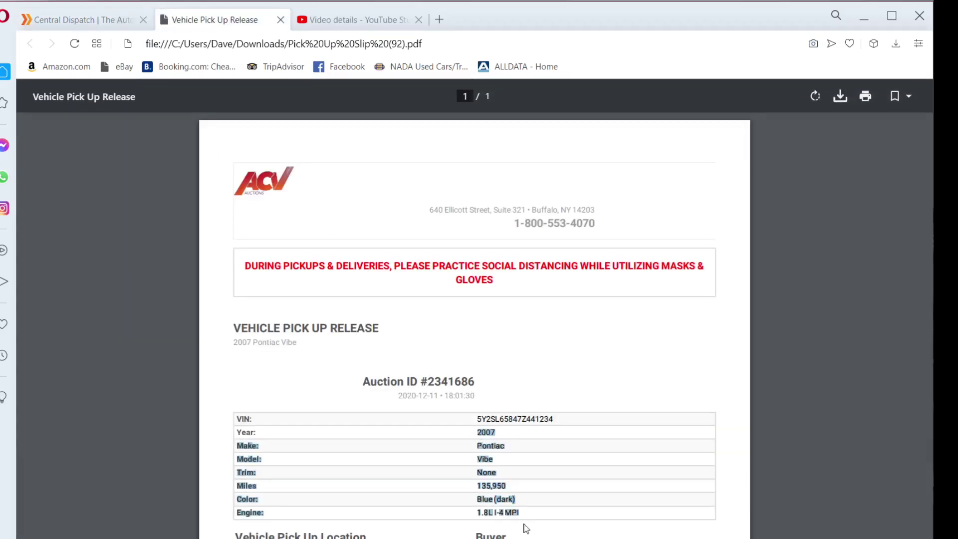
left_click(119, 12)
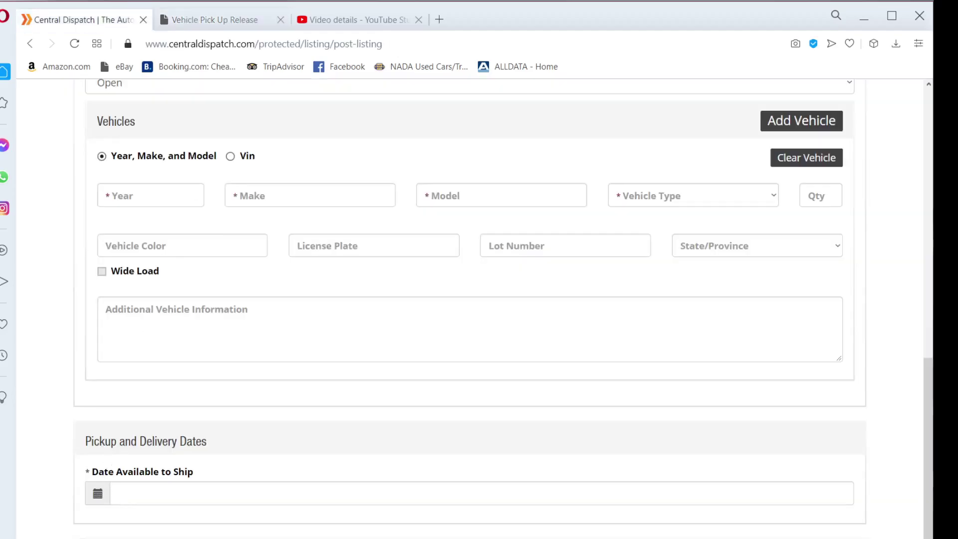
left_click(122, 198)
type("2")
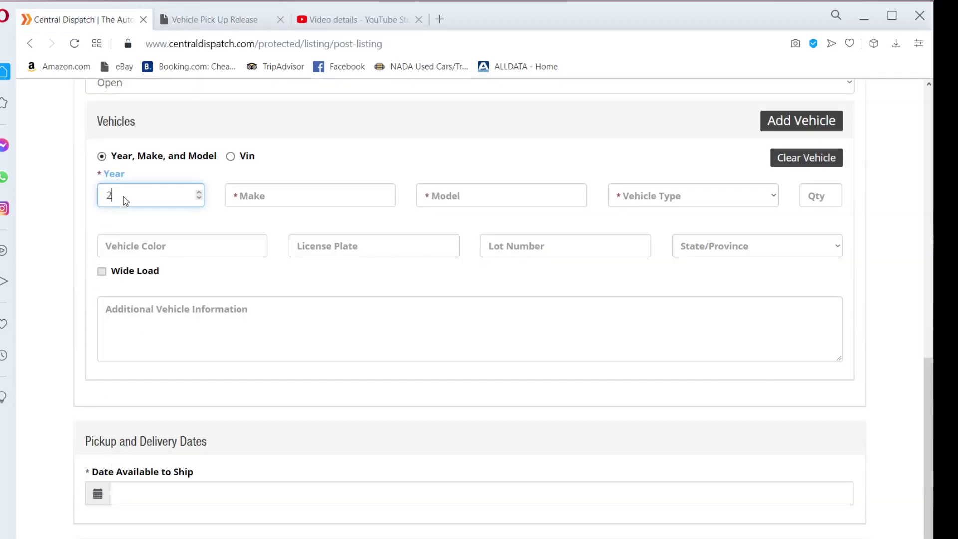
type("007")
key("Tab")
type("pon")
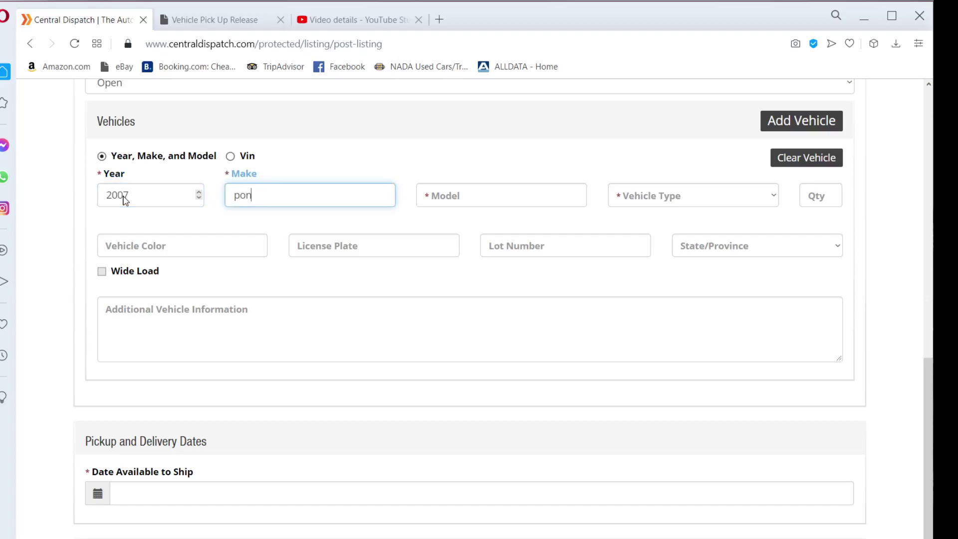
type("tiac")
key("Tab")
type("vibe")
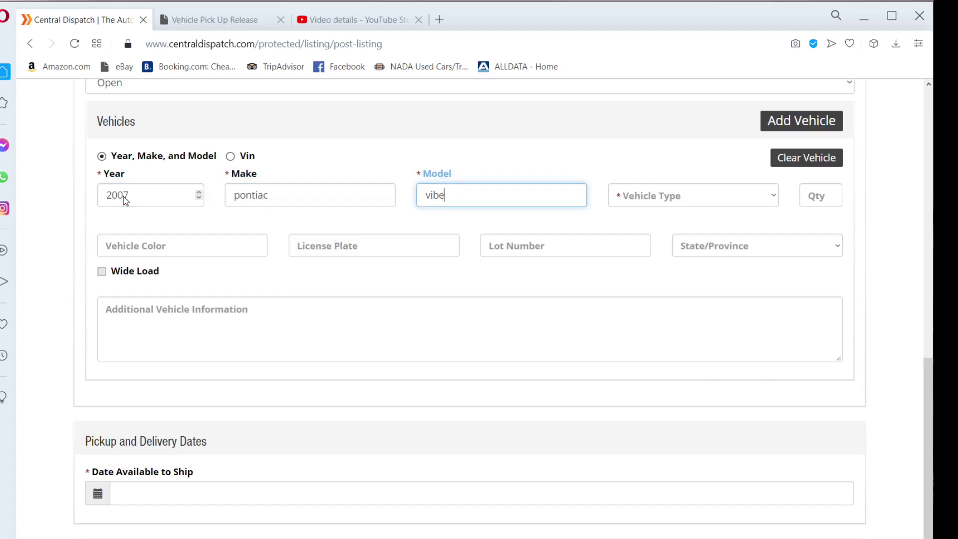
Set the vehicle type to Car, quantity to 1 and colour to Blue.
key("Tab")
key("c")
key("Tab")
type("1")
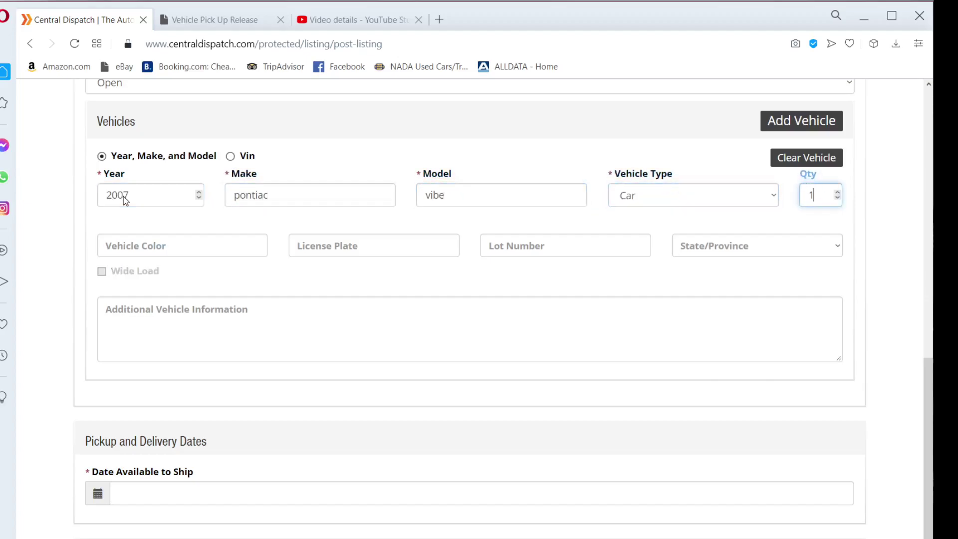
key("Tab")
type("Blue")
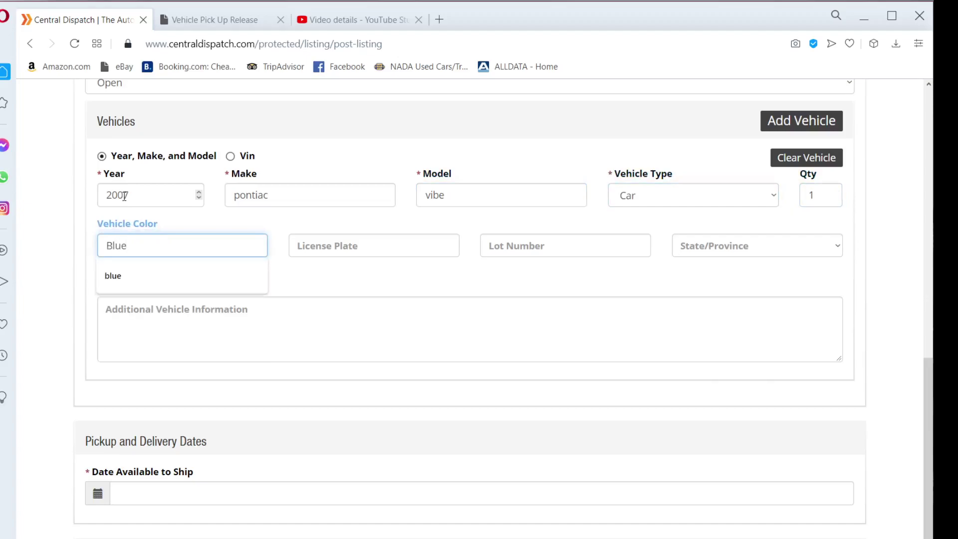
left_click(53, 279)
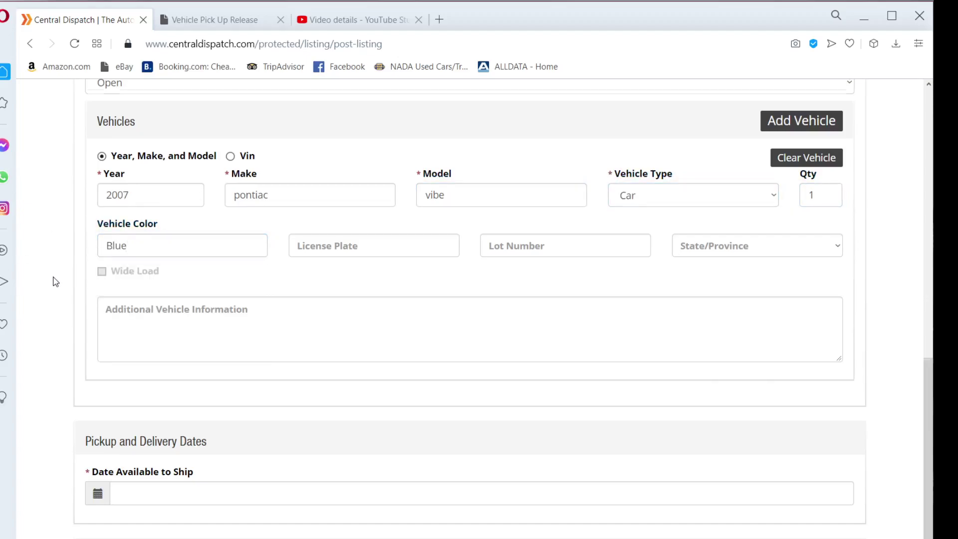
scroll(55, 281, "down", 3)
Pick December 12, 2020 as the Date Available to Ship.
scroll(55, 281, "down", 2)
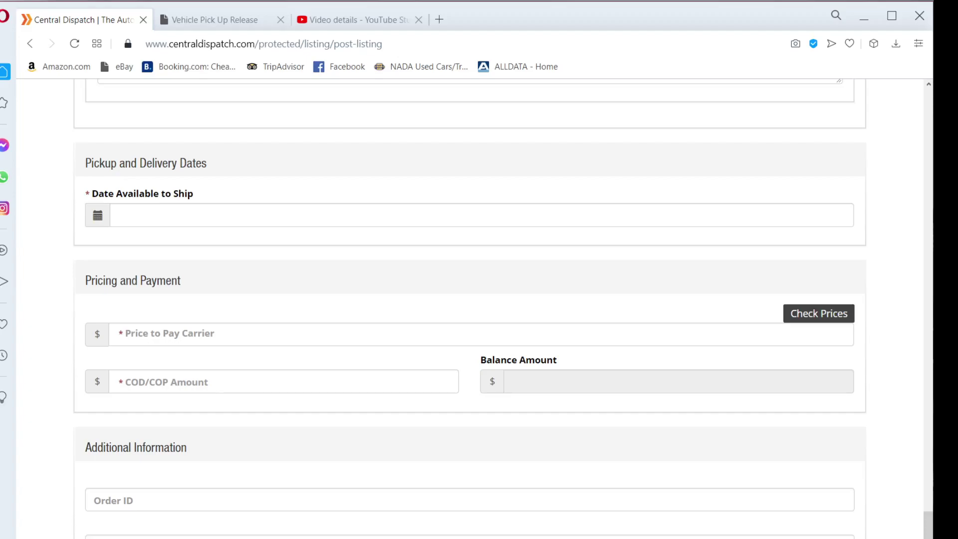
left_click(259, 214)
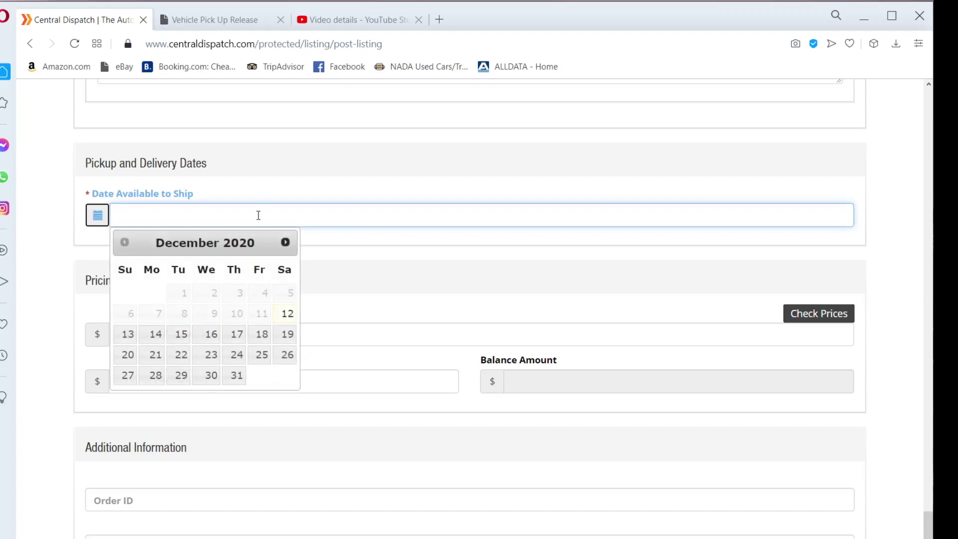
left_click(288, 314)
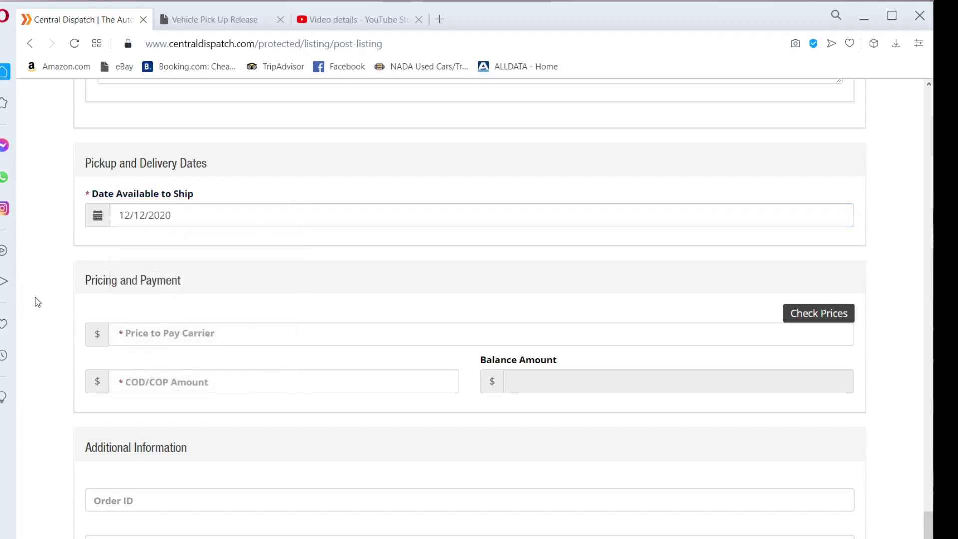
scroll(40, 315, "down", 1)
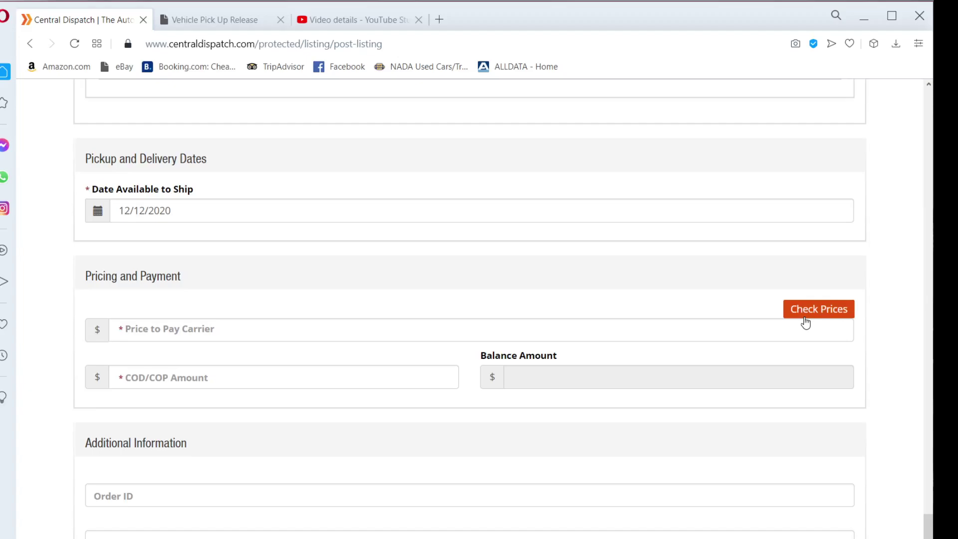
left_click(806, 324)
scroll(623, 478, "down", 4)
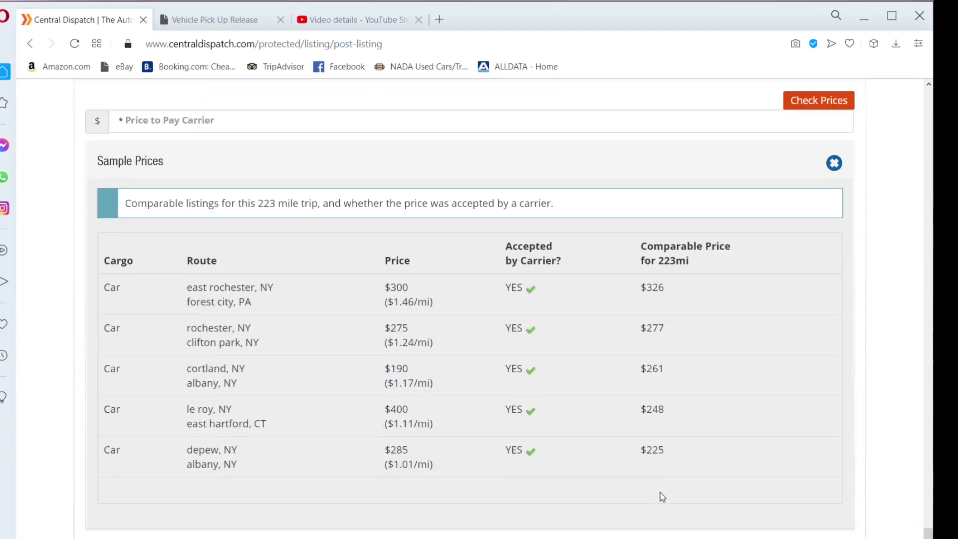
scroll(662, 497, "up", 3)
scroll(662, 497, "down", 4)
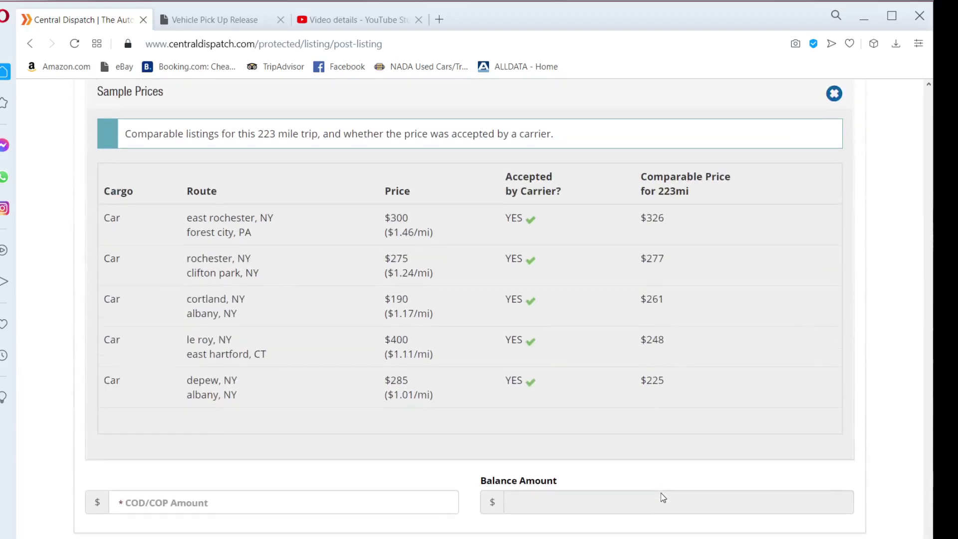
scroll(781, 333, "up", 3)
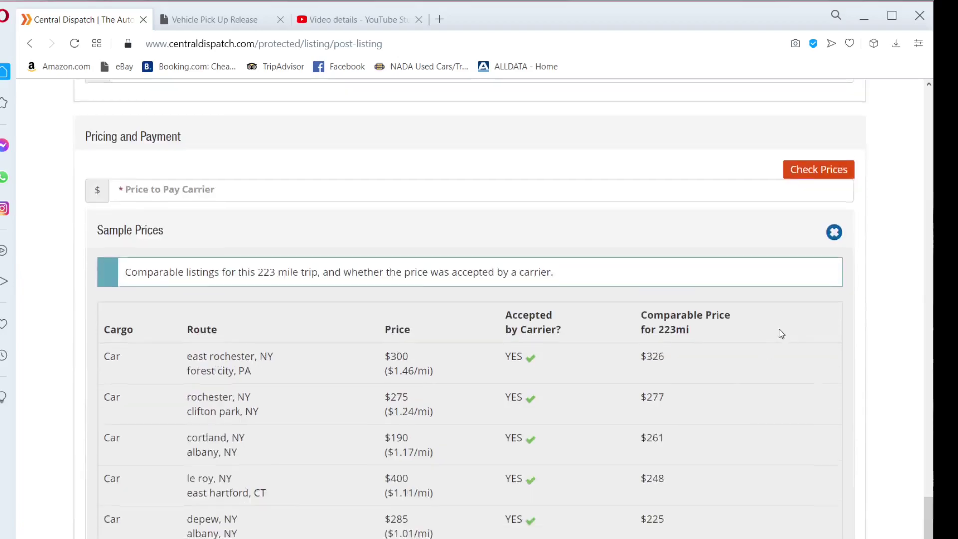
scroll(798, 335, "up", 4)
left_click(835, 442)
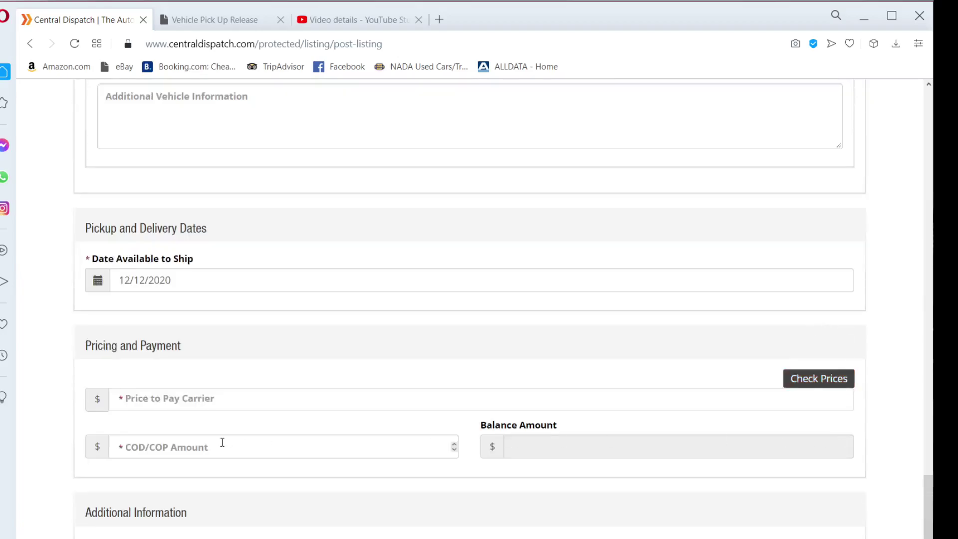
scroll(223, 442, "down", 1)
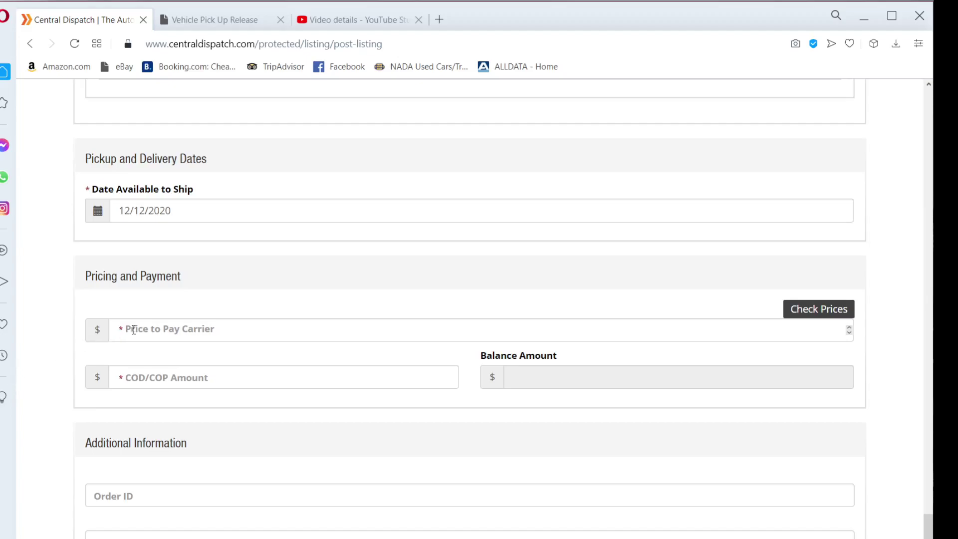
Enter $250 as both the Price to Pay Carrier and the COD/COP Amount.
left_click(163, 328)
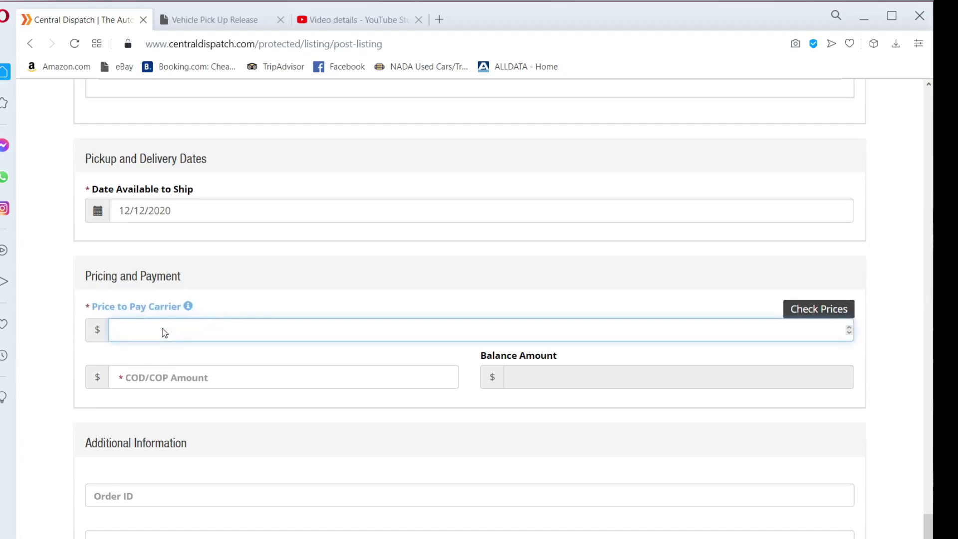
type("250")
left_click(46, 333)
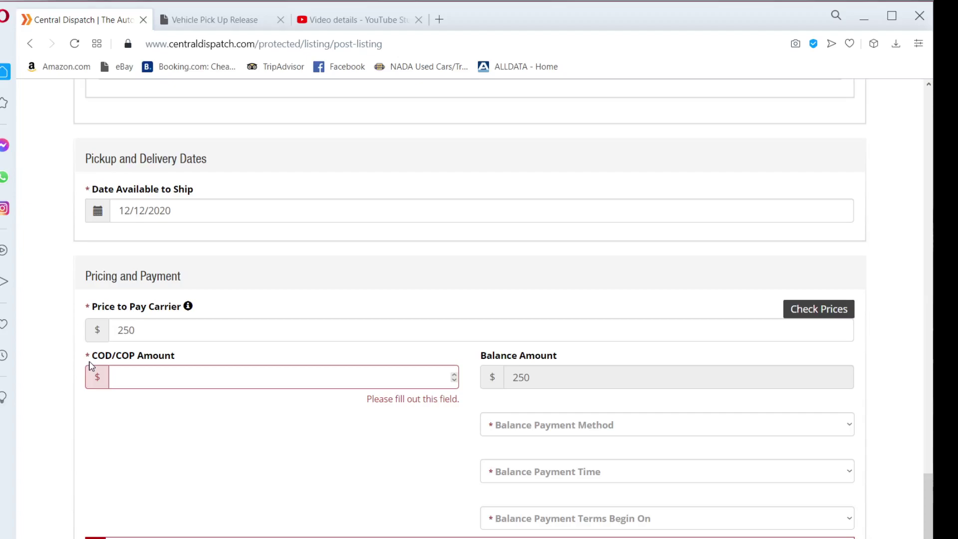
left_click(139, 377)
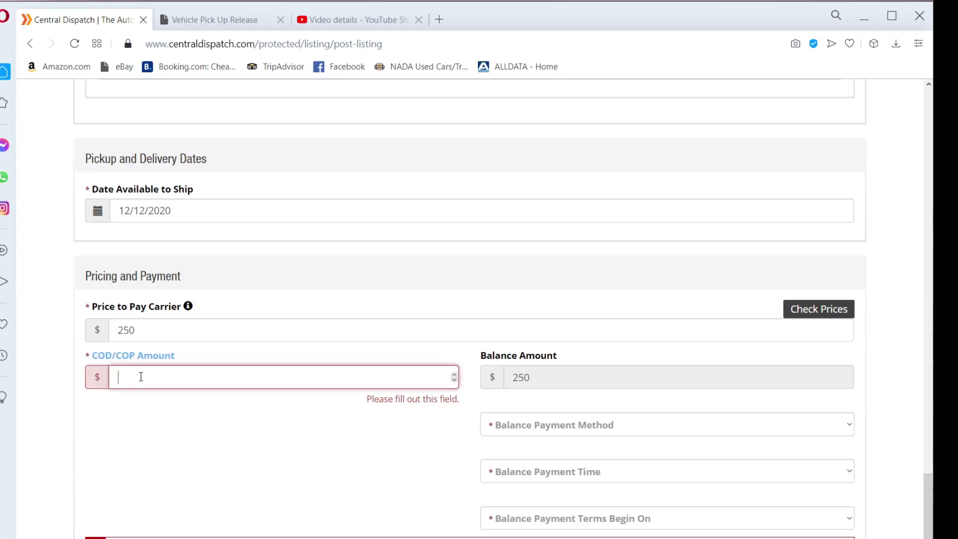
type("250")
left_click(66, 407)
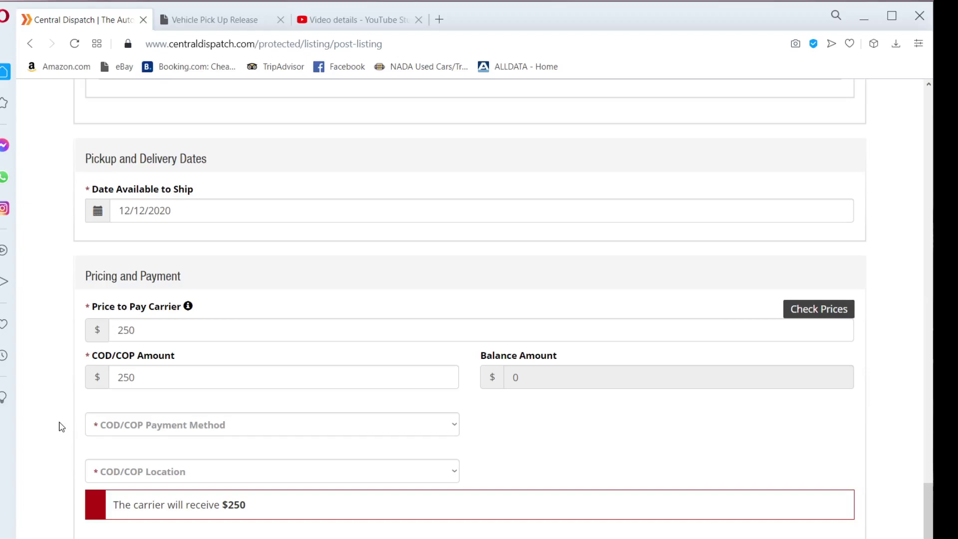
Set COD/COP payment to Cash/Certified Funds, collected at Delivery.
left_click(167, 430)
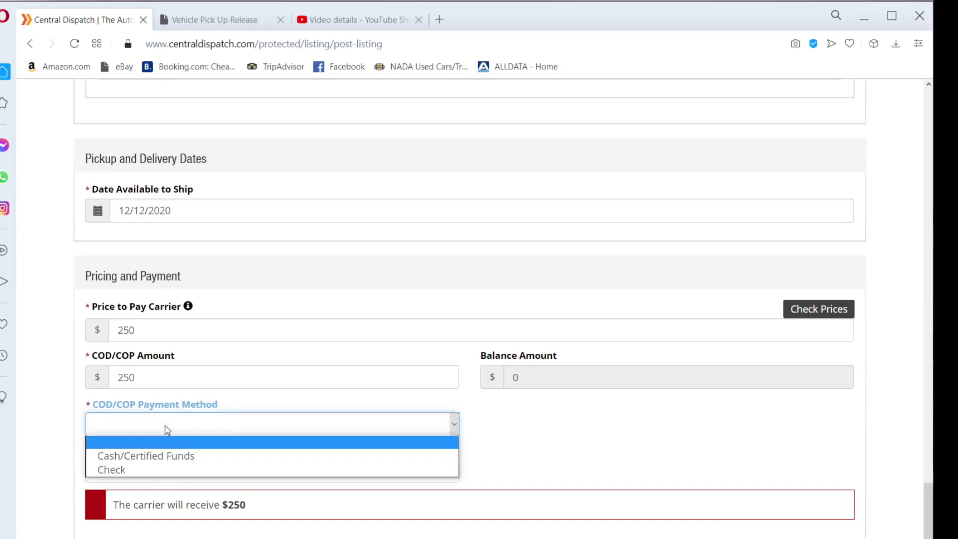
left_click(143, 457)
left_click(58, 495)
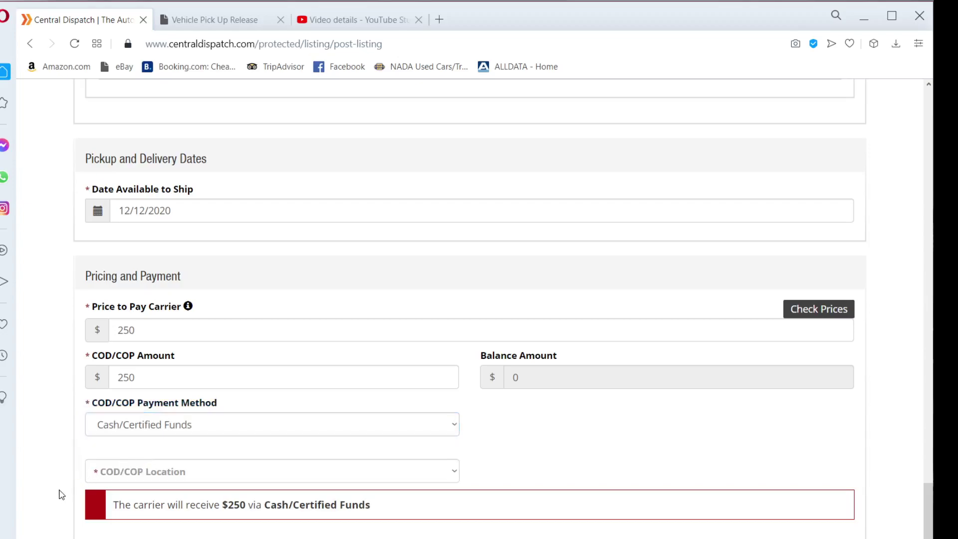
left_click(141, 477)
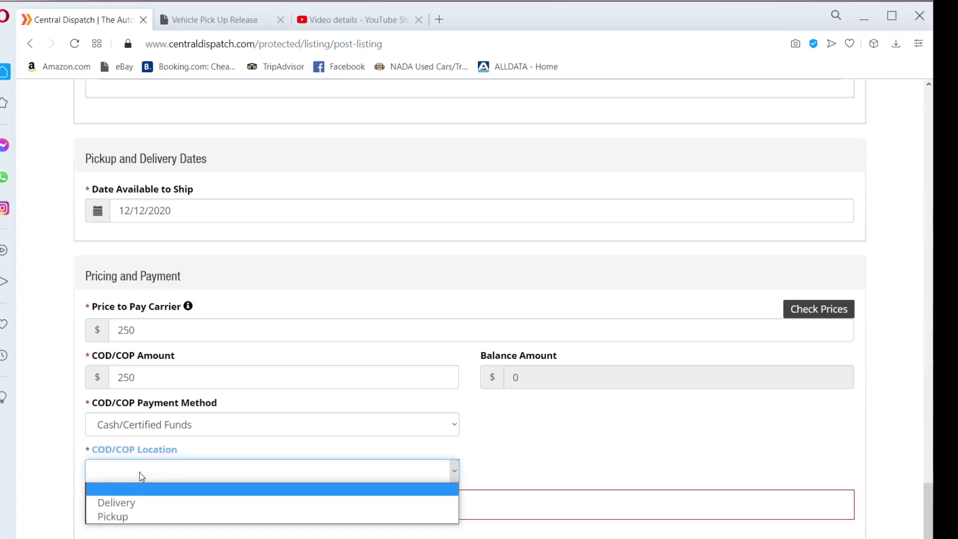
left_click(129, 501)
scroll(469, 309, "down", 3)
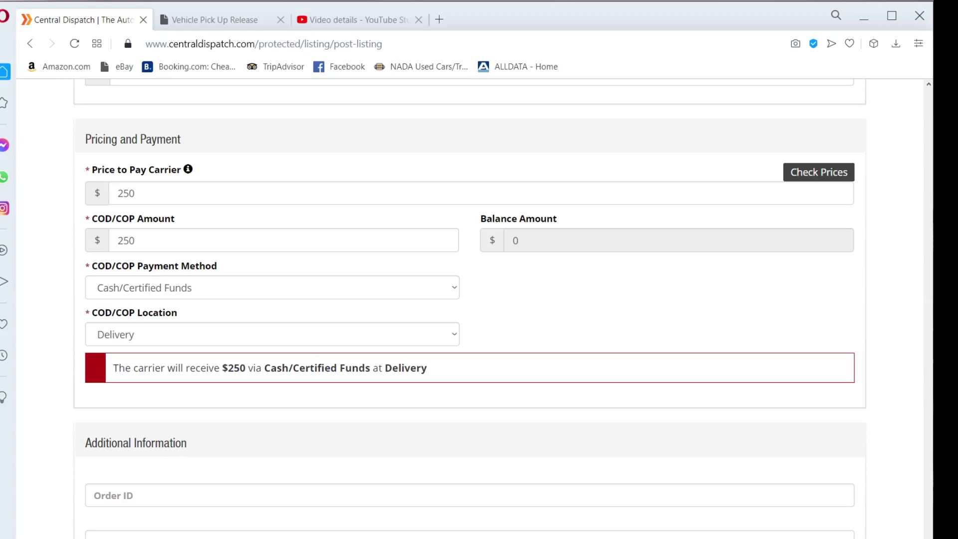
Enter 'pontiac vibe' in the Order ID field under Additional Information.
left_click(132, 501)
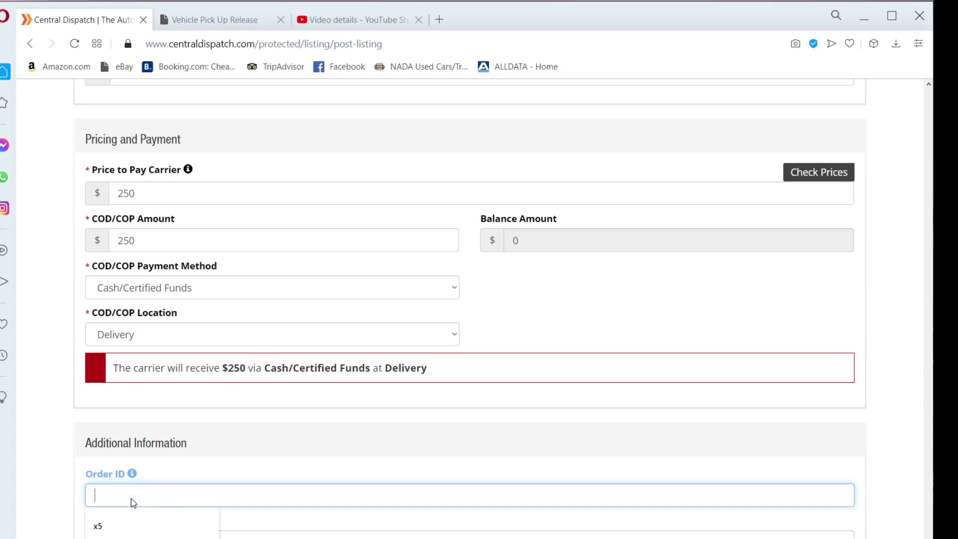
type("pontiac vibe")
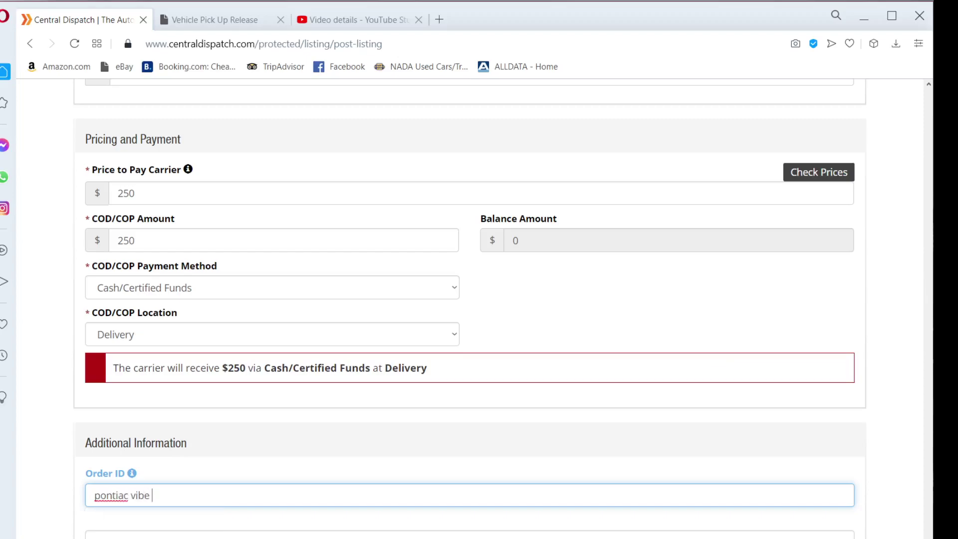
key("Tab")
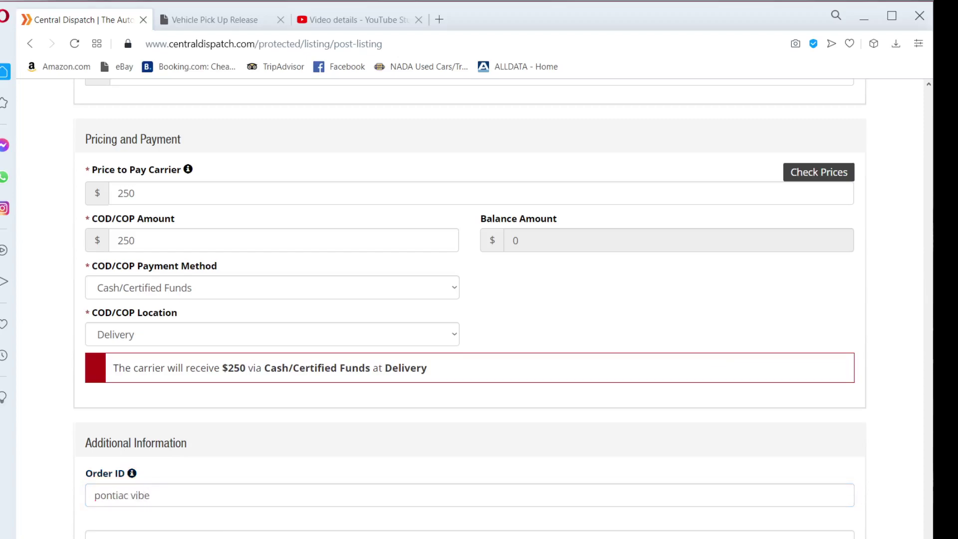